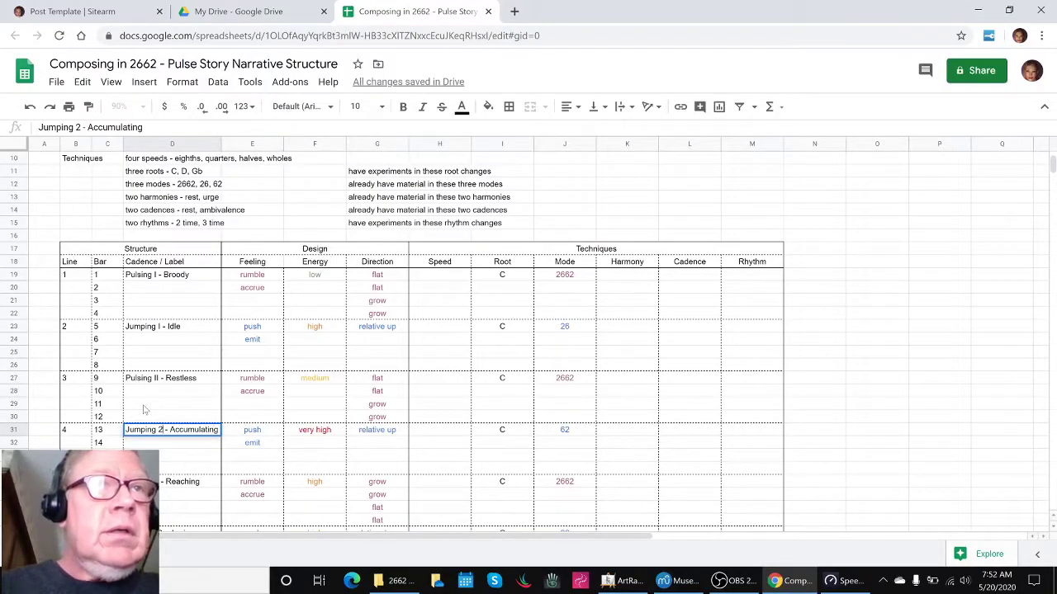
- Change cell D31 to read 'Jumping II - Accumulating'
key("Left")
key("Left")
type("ii")
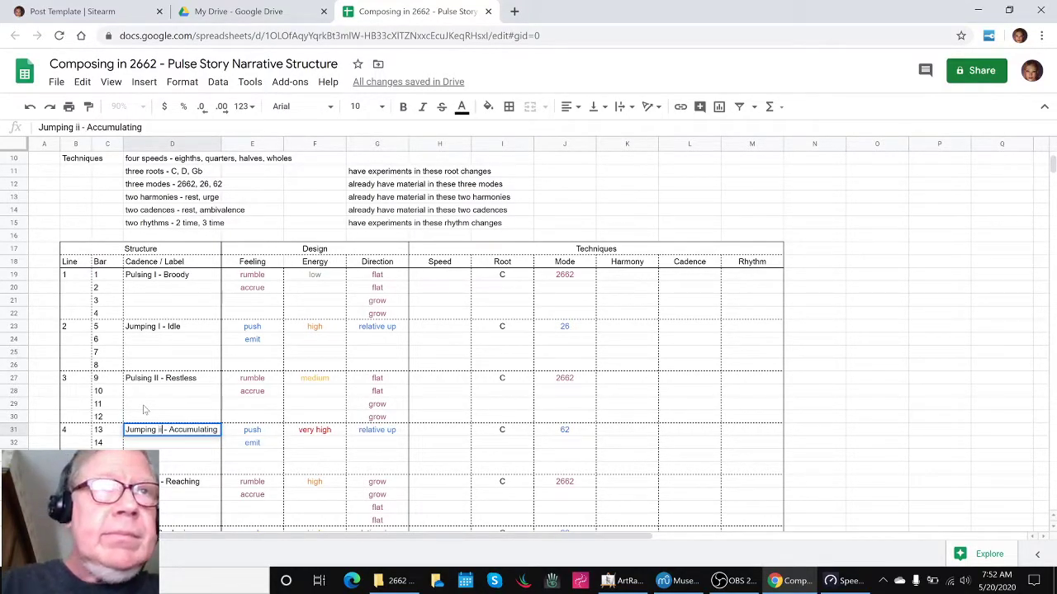
key("Return")
key("Up")
key("F2")
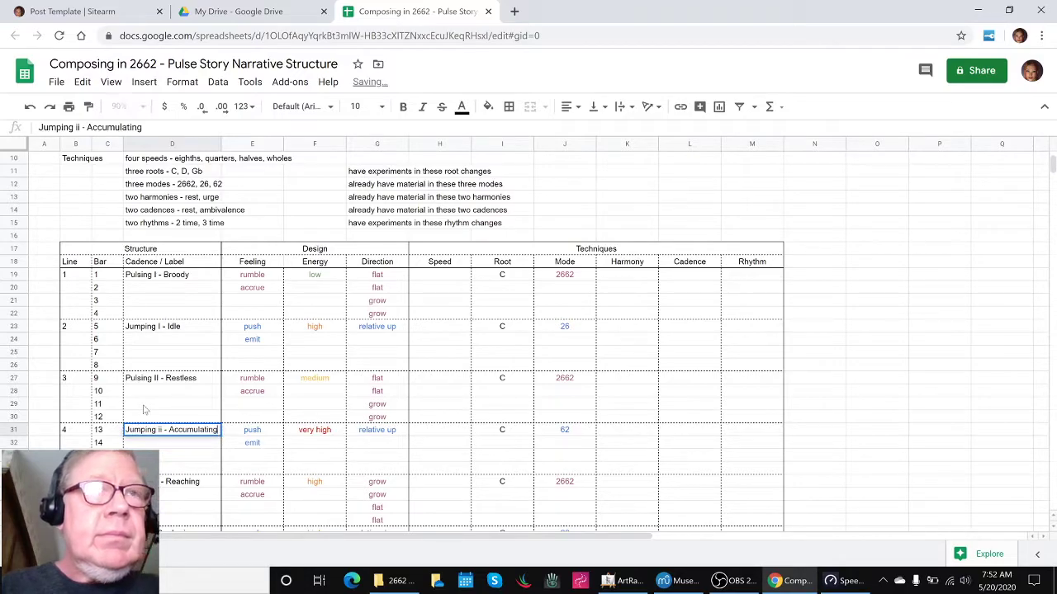
key("Left")
key("Left")
key("Left")
key("Left")
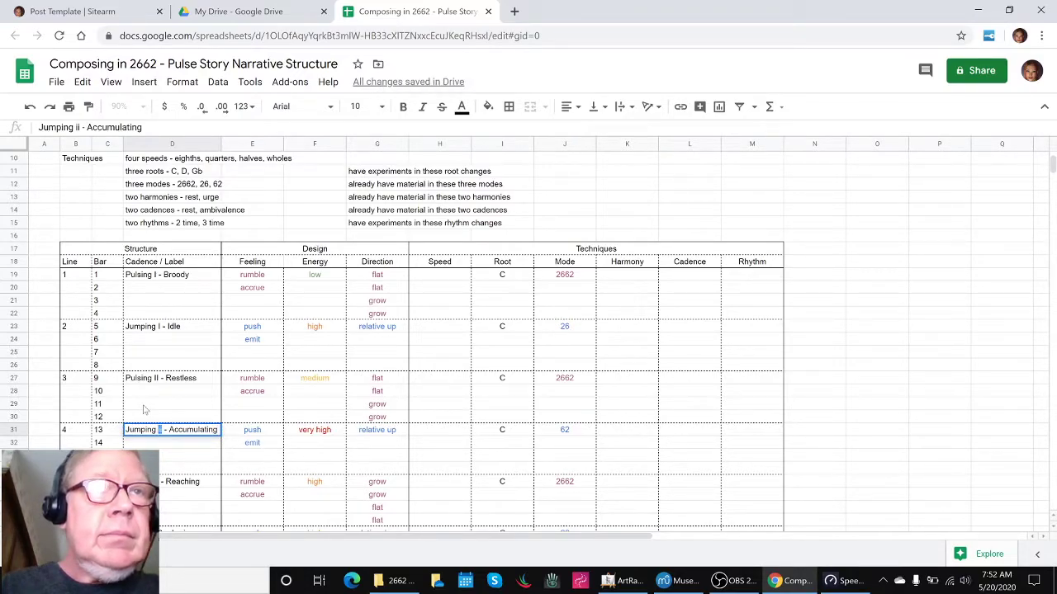
key("BackSpace")
key("Delete")
type("II")
key("Return")
- Change cell D35 to read 'Pulsing III - Reaching'
key("Down")
key("Down")
key("Down")
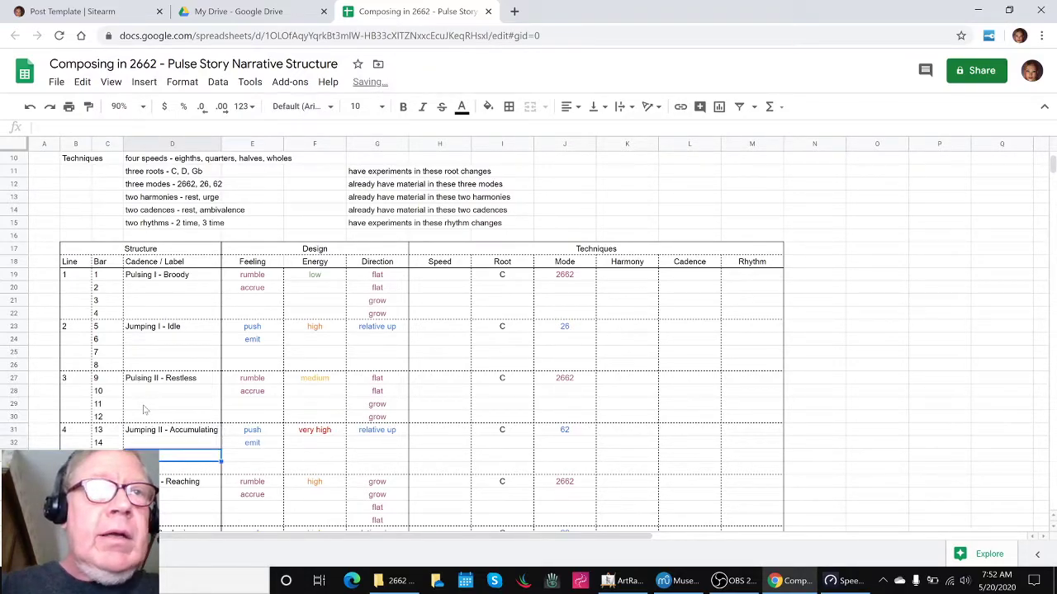
key("F2")
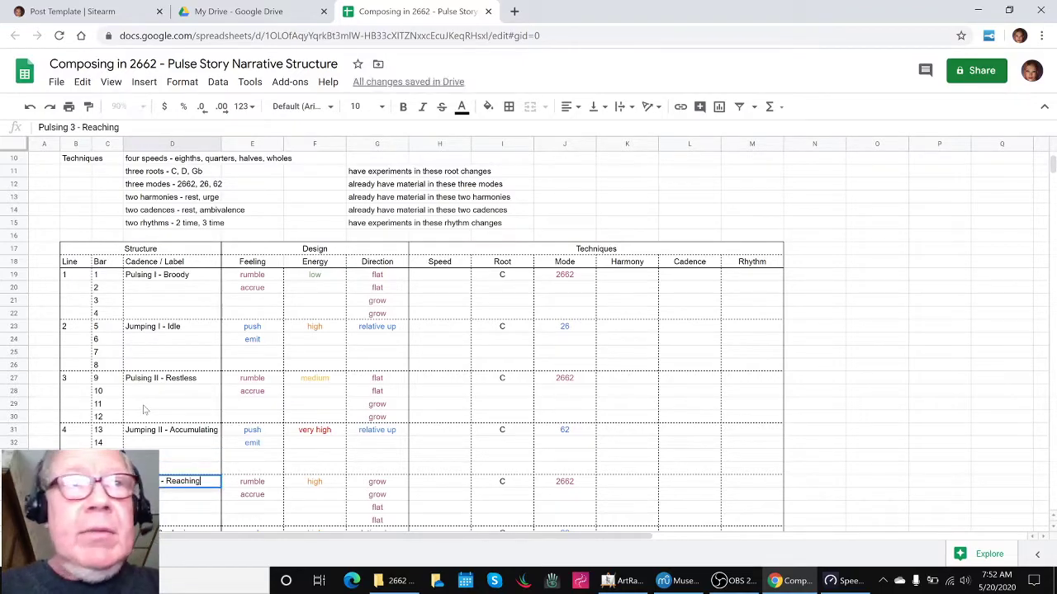
key("Left")
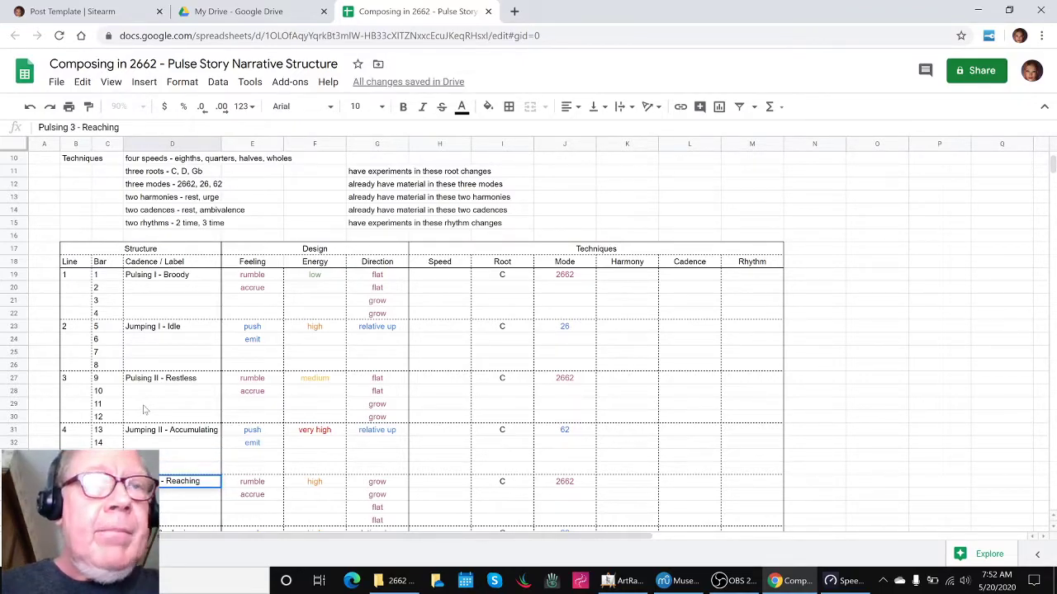
key("BackSpace")
type("III")
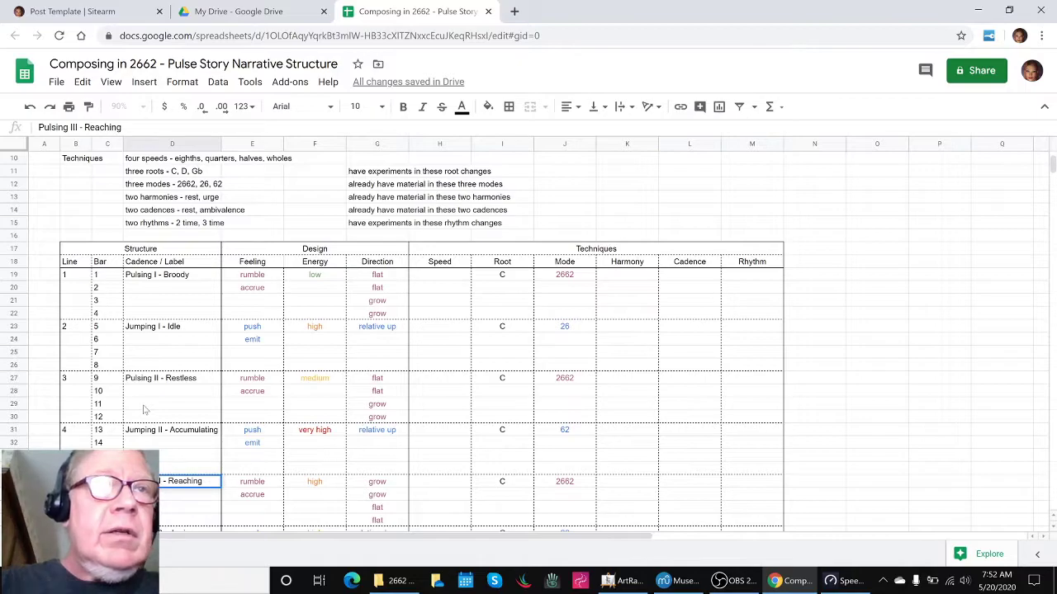
key("Return")
key("Down")
key("Down")
key("Down")
key("Down")
- Check the streaming window and the column D technique notes, then return to MuseScore
key("alt+Tab")
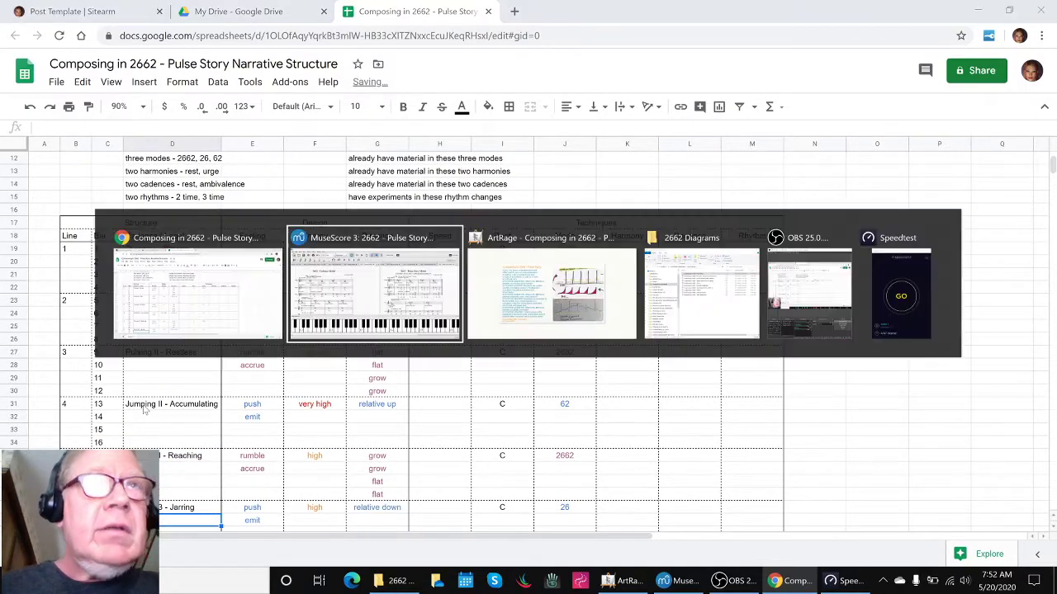
key("alt+Tab")
key("alt+Tab")
key("alt+Tab")
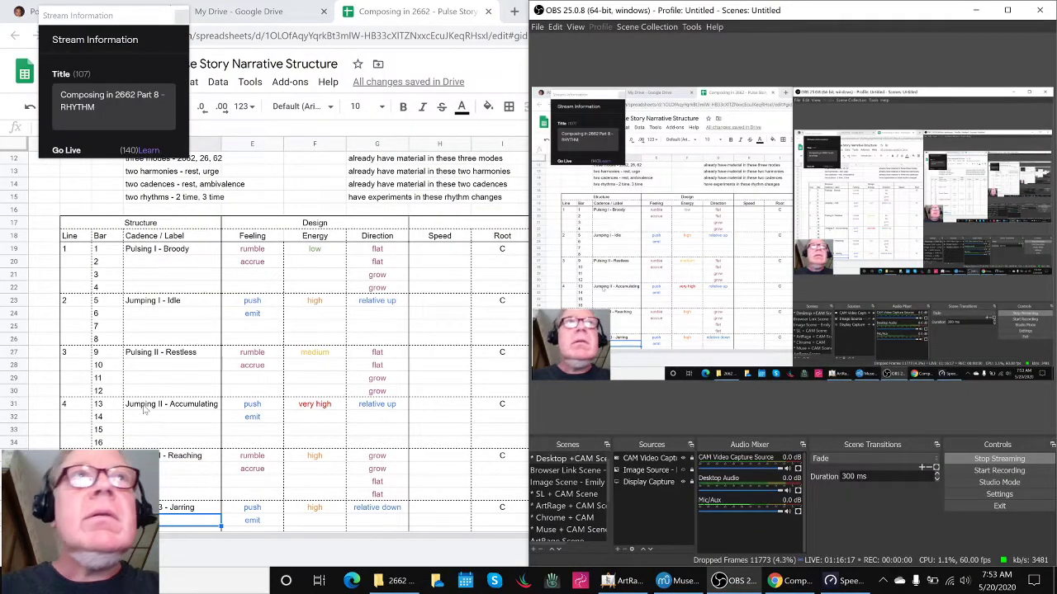
key("alt+Tab")
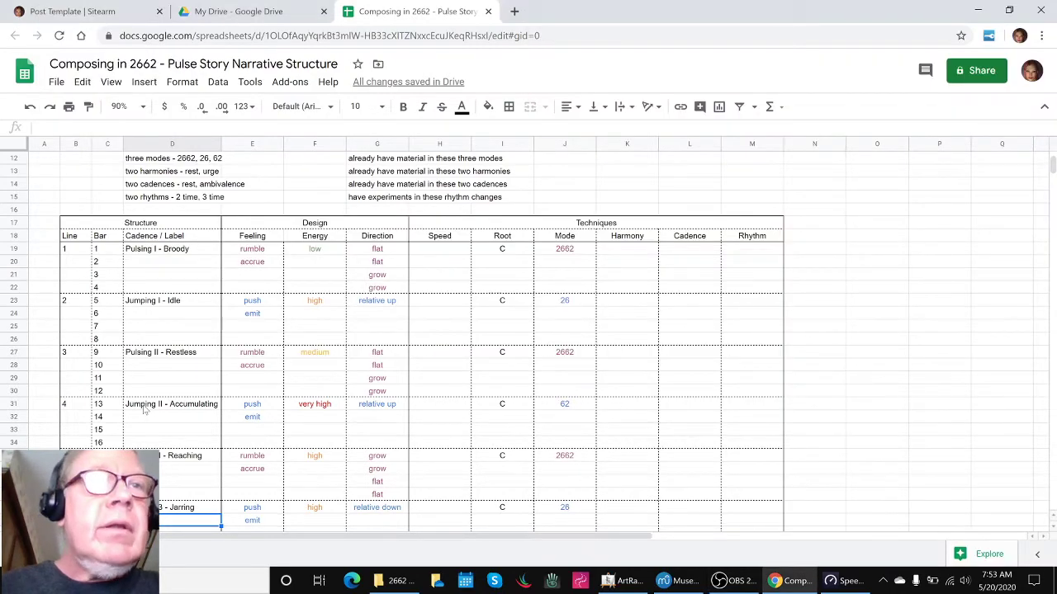
scroll(144, 410, "down", 3)
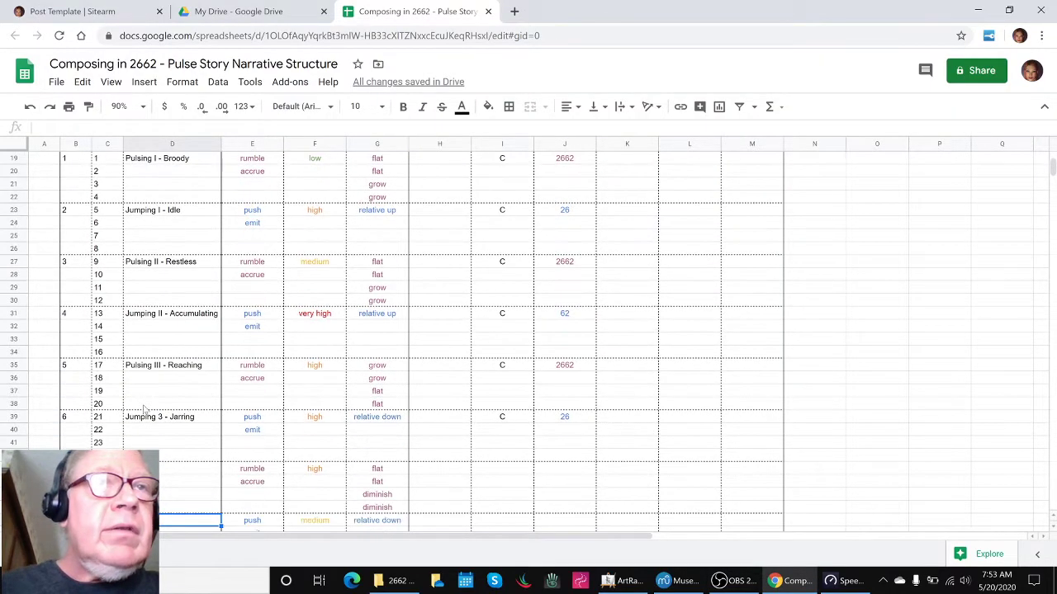
key("Up")
key("Up")
key("Up")
key("Up")
key("Up")
key("Up")
key("Up")
key("Up")
key("Up")
key("Up")
key("Up")
key("Up")
key("Up")
key("Up")
key("Up")
key("Up")
key("Up")
key("Up")
key("Up")
key("Up")
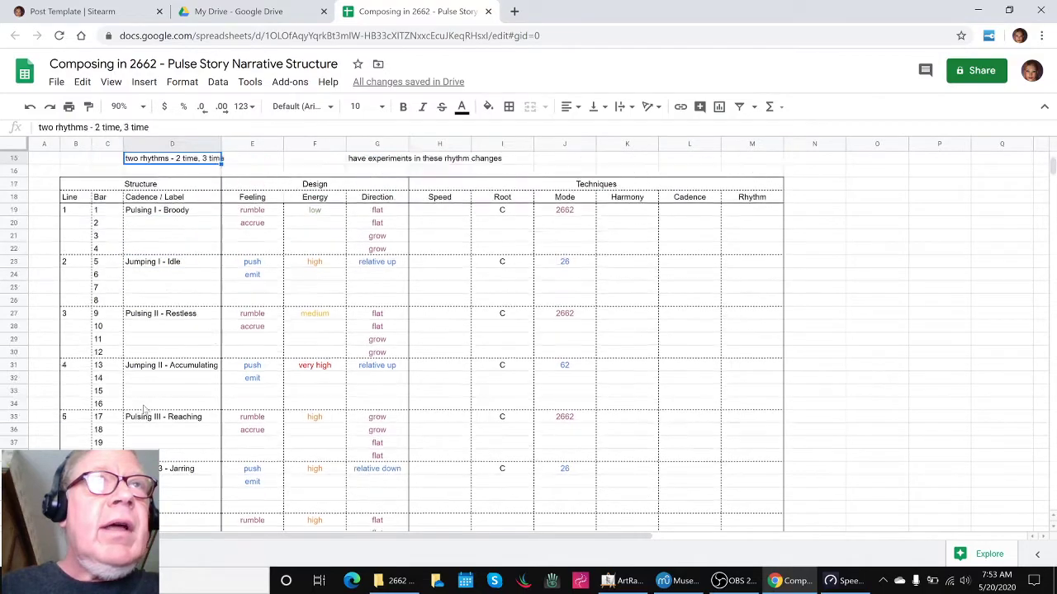
key("Up")
key("Up")
key("Up")
key("Up")
key("Up")
key("Up")
key("Up")
key("Down")
key("Down")
key("Up")
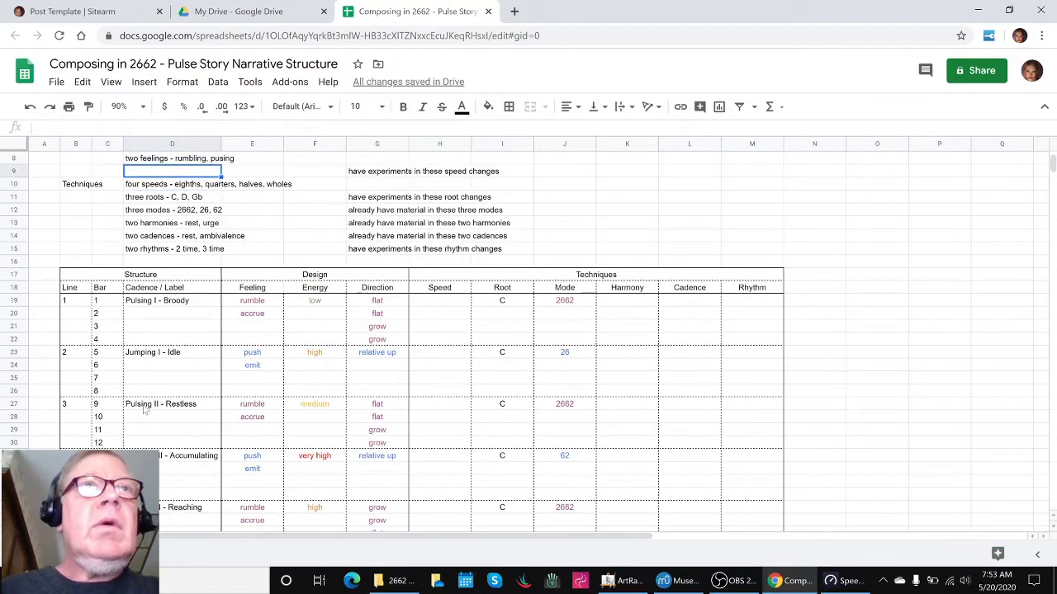
key("alt+Tab")
key("alt+Tab")
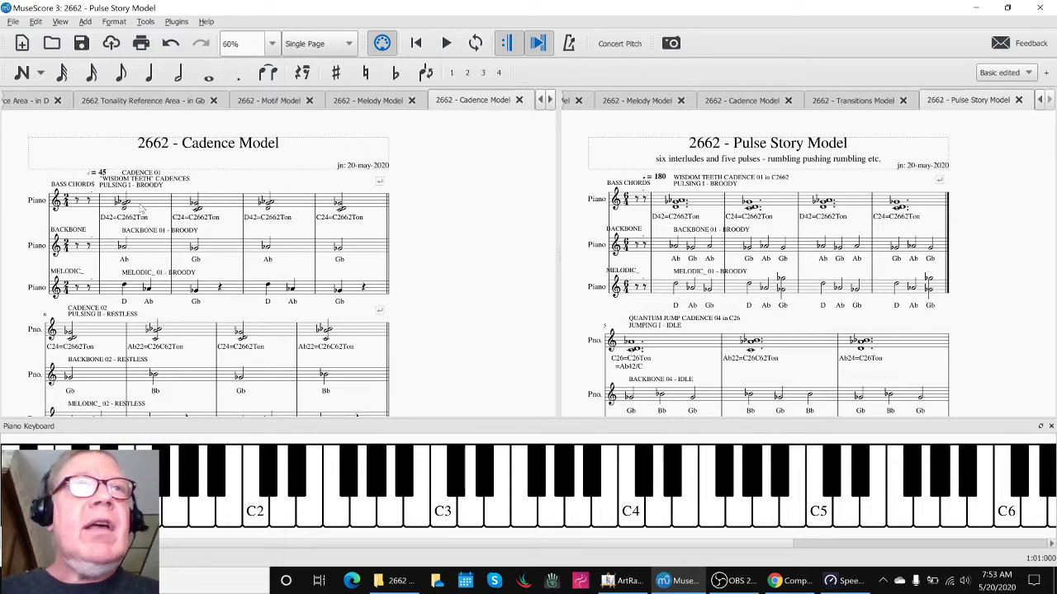
- Play the Cadence Model from its first chord, then stop playback
left_click(141, 208)
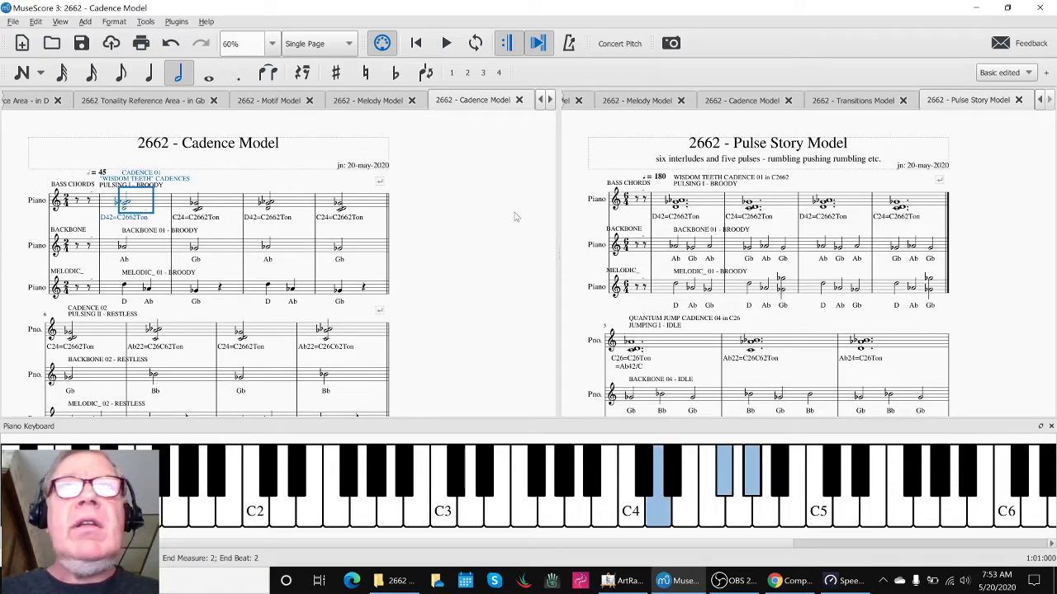
left_click(709, 204)
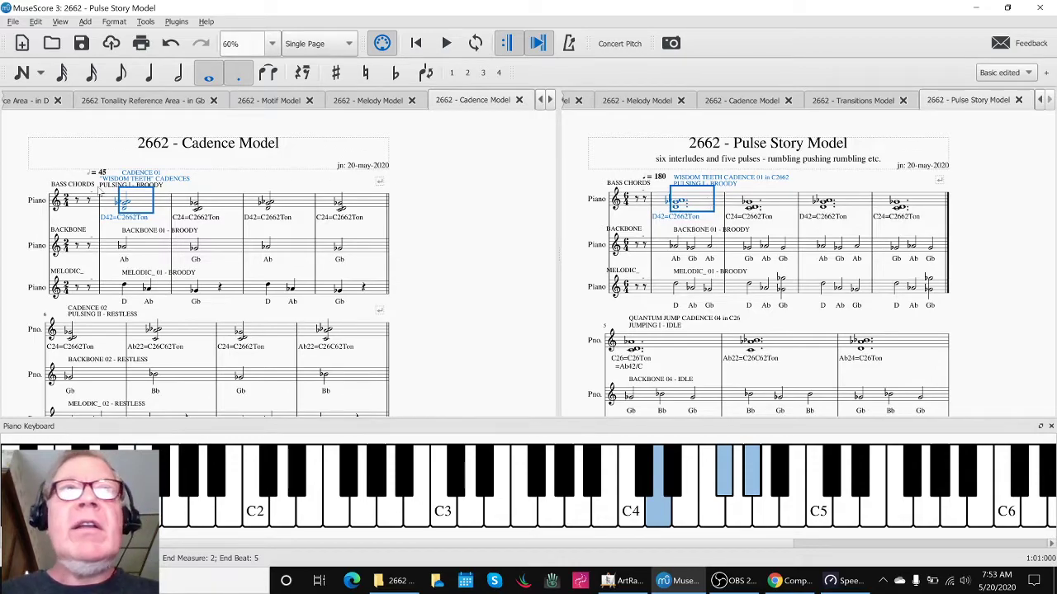
left_click(431, 254)
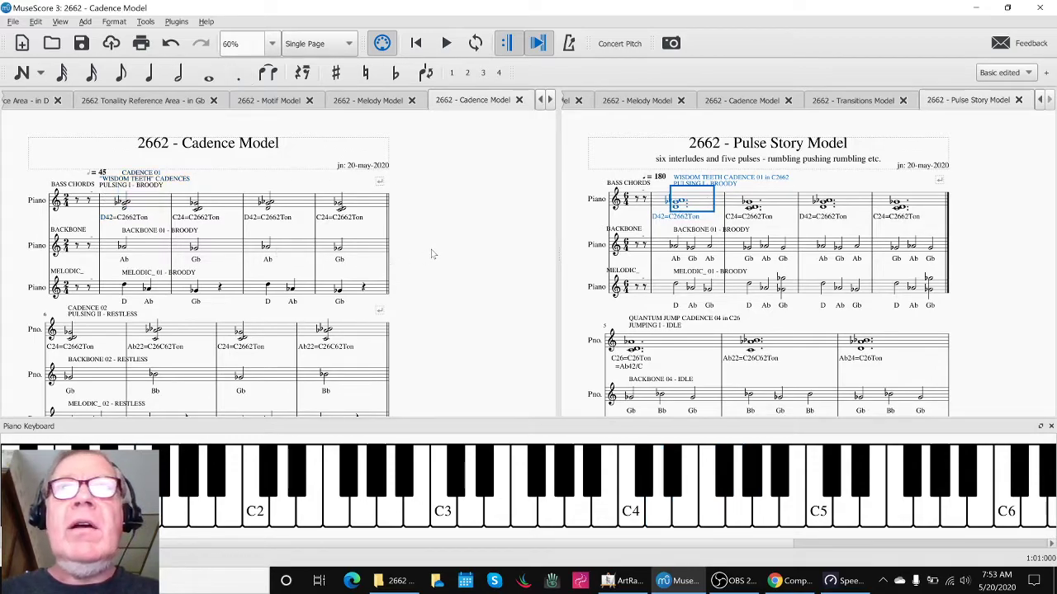
left_click(151, 206)
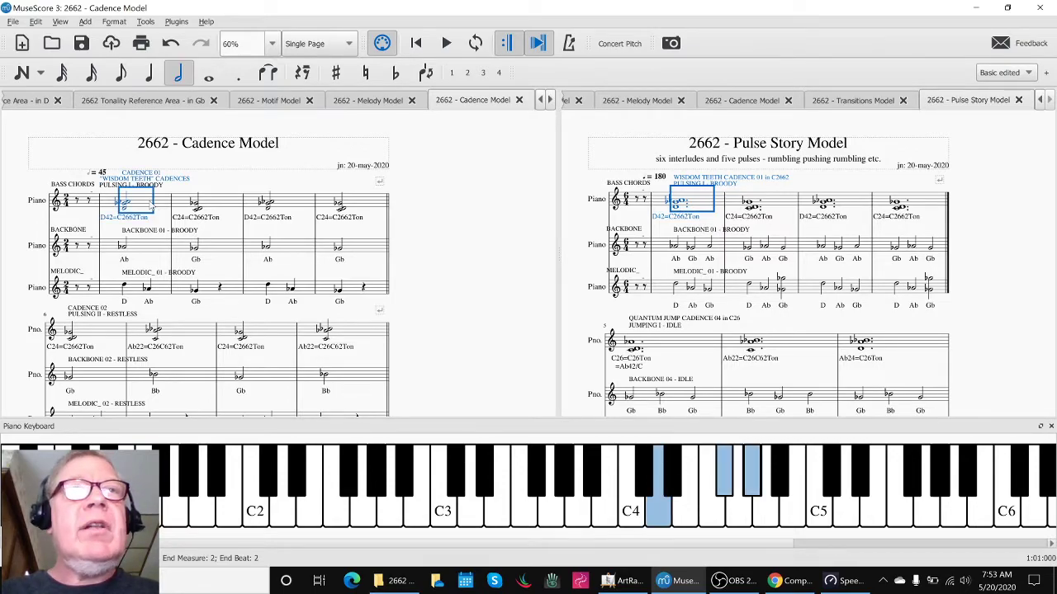
key("space")
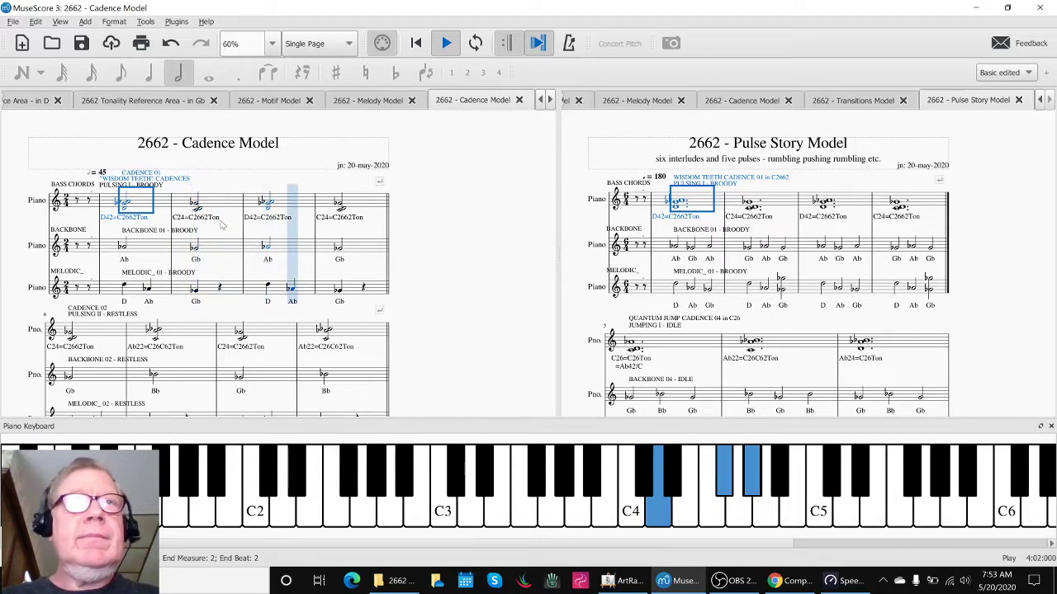
key("space")
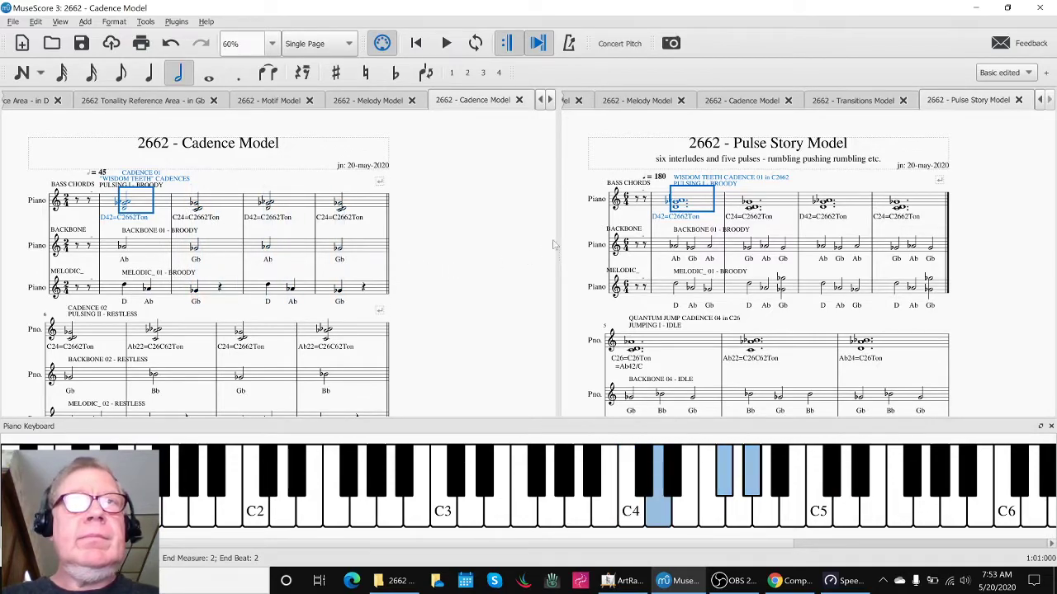
- Play the Pulse Story Model from the start with nothing selected
left_click(707, 213)
key("Escape")
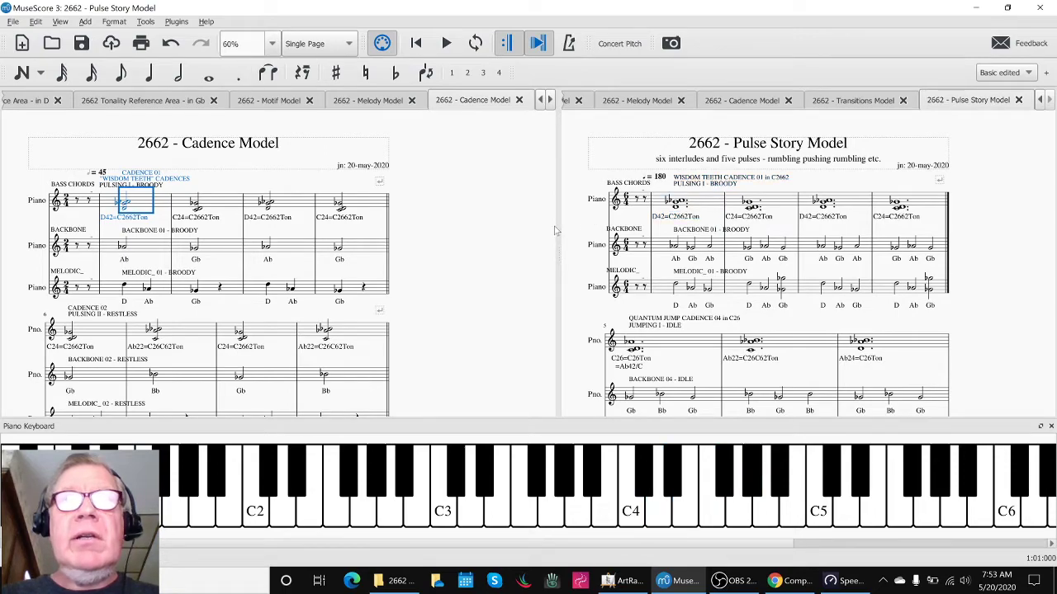
key("space")
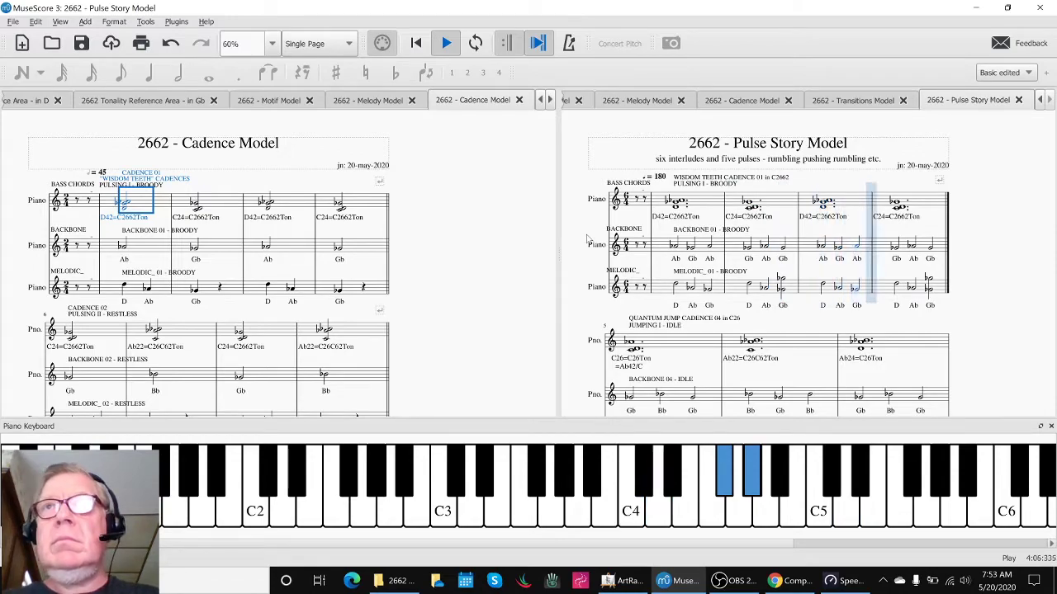
- Scroll the Cadence Model down to Cadence 03/04 and switch to ArtRage
left_click(212, 327)
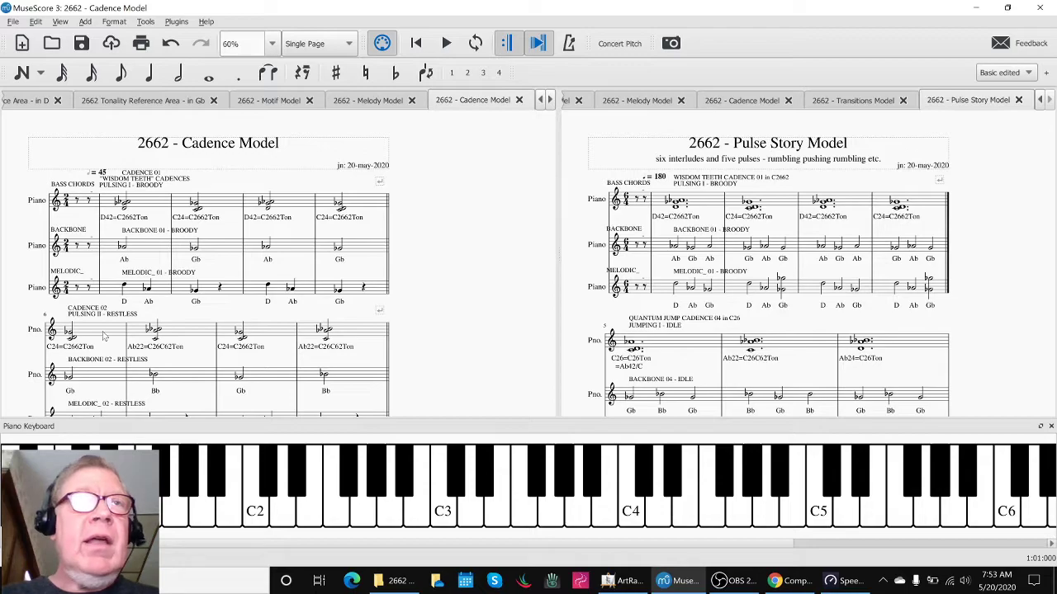
scroll(104, 335, "down", 5)
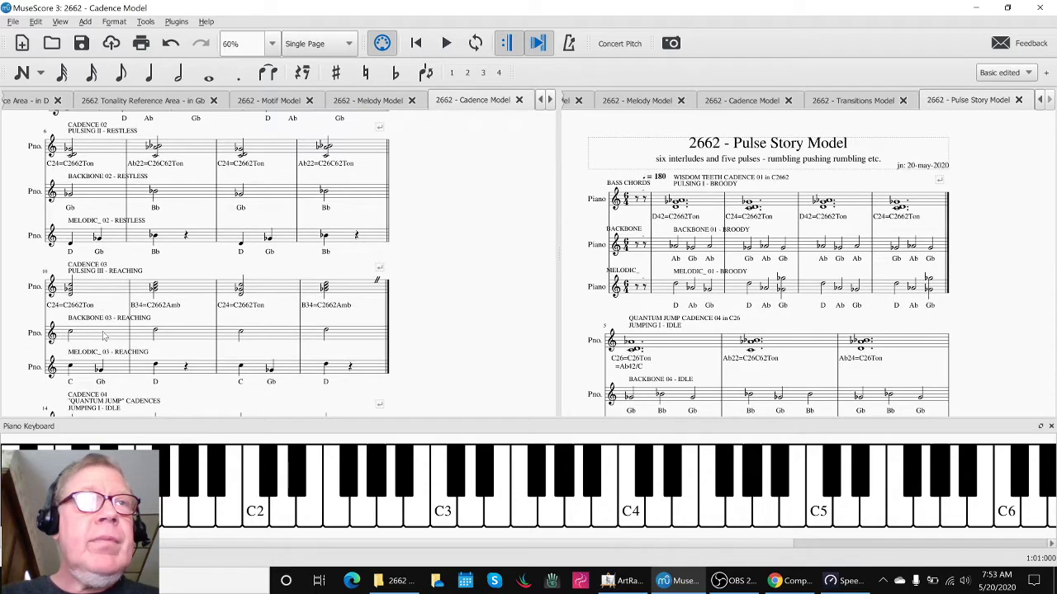
key("alt+Tab")
key("alt+Tab")
key("alt+Tab")
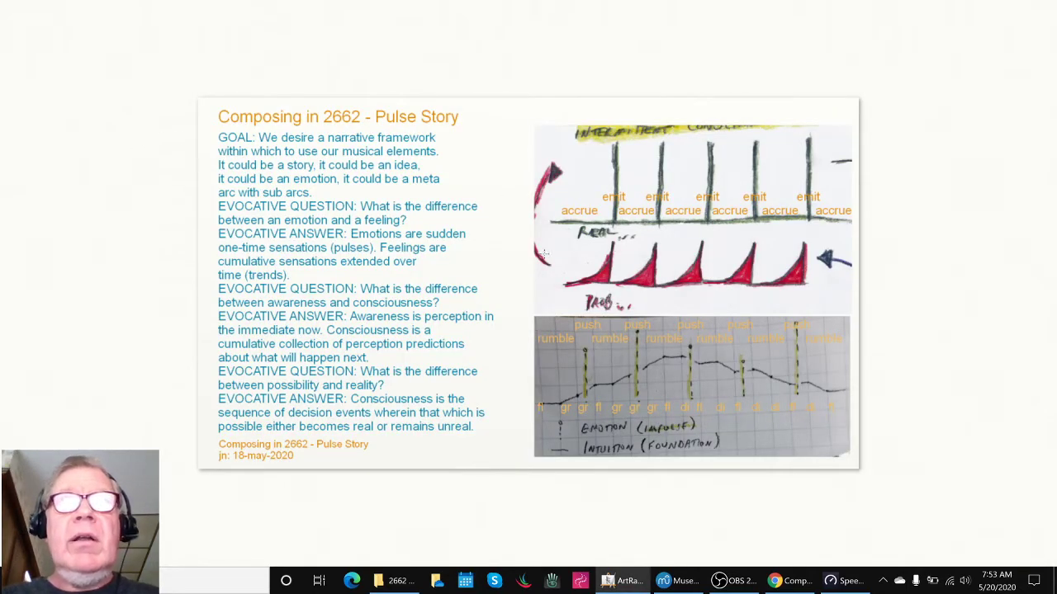
- Draw purple strokes beside REAL and above the emit pulses
mouse_move(549, 228)
left_mouse_down()
mouse_move(603, 236)
mouse_move(625, 142)
left_mouse_up()
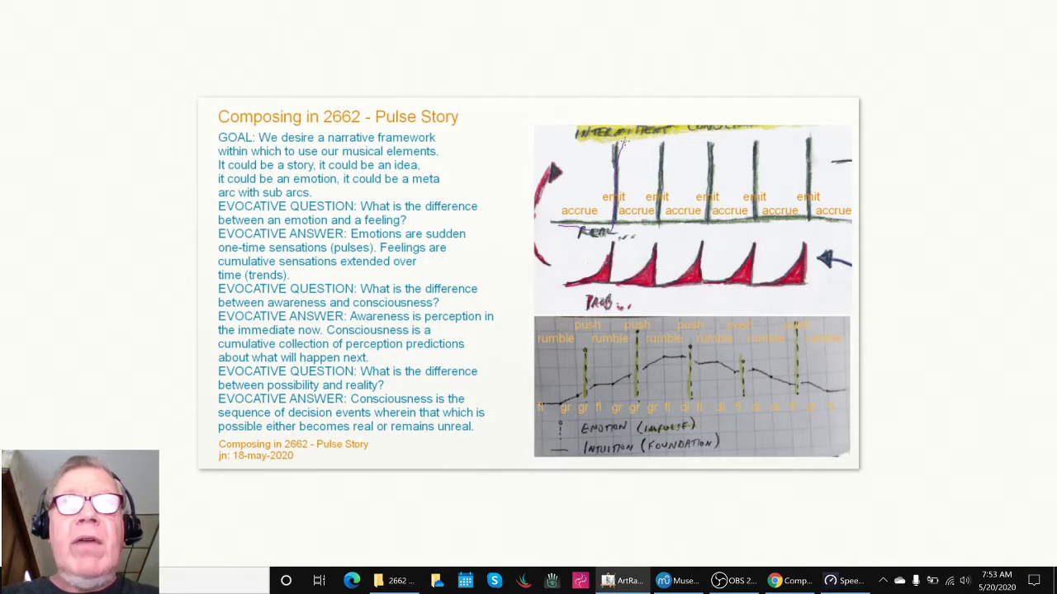
left_click_drag(670, 193, 668, 134)
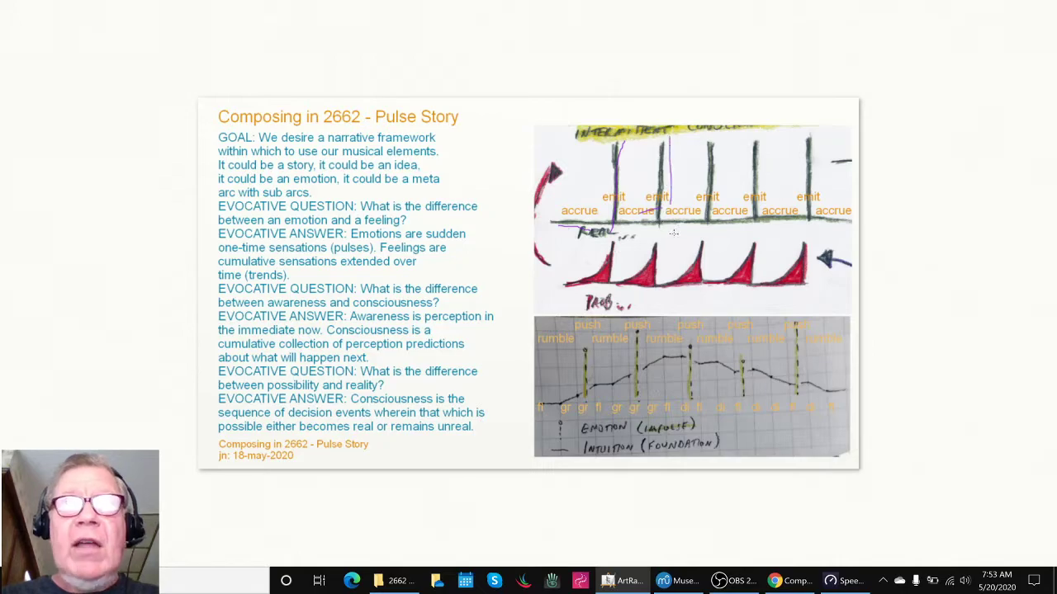
mouse_move(673, 236)
left_mouse_down()
mouse_move(706, 229)
mouse_move(718, 145)
left_mouse_up()
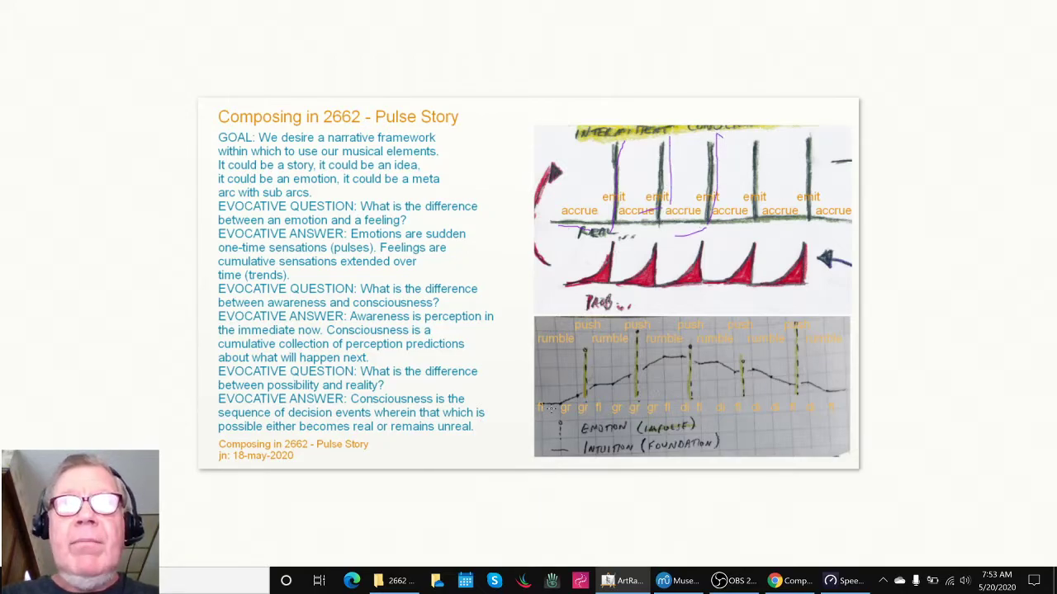
- Trace a rising and falling purple arc with short strokes across the lower graph
mouse_move(543, 410)
left_mouse_down()
mouse_move(724, 355)
mouse_move(805, 345)
left_mouse_up()
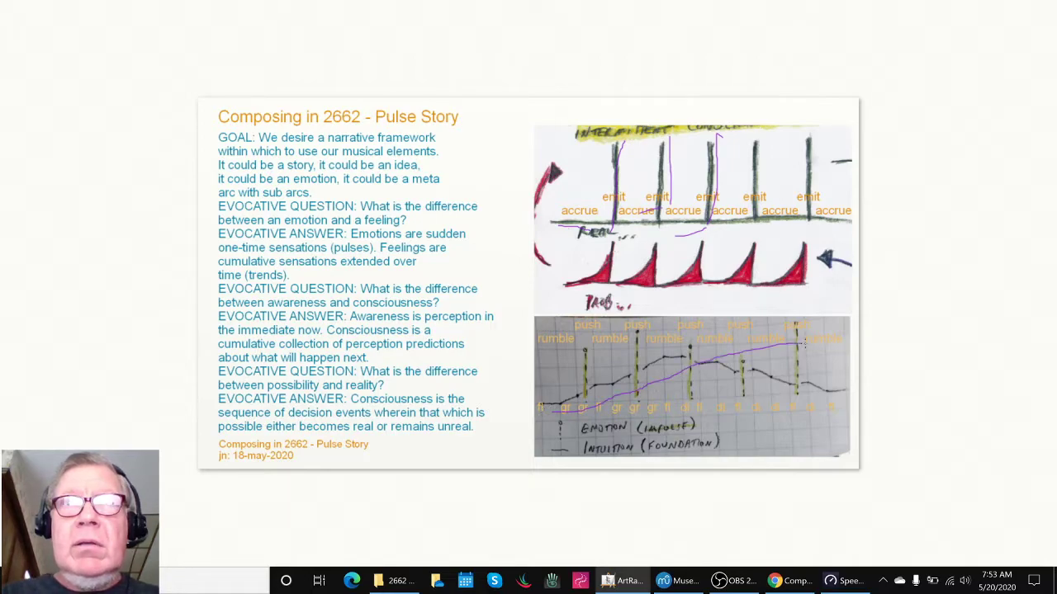
key("ctrl+z")
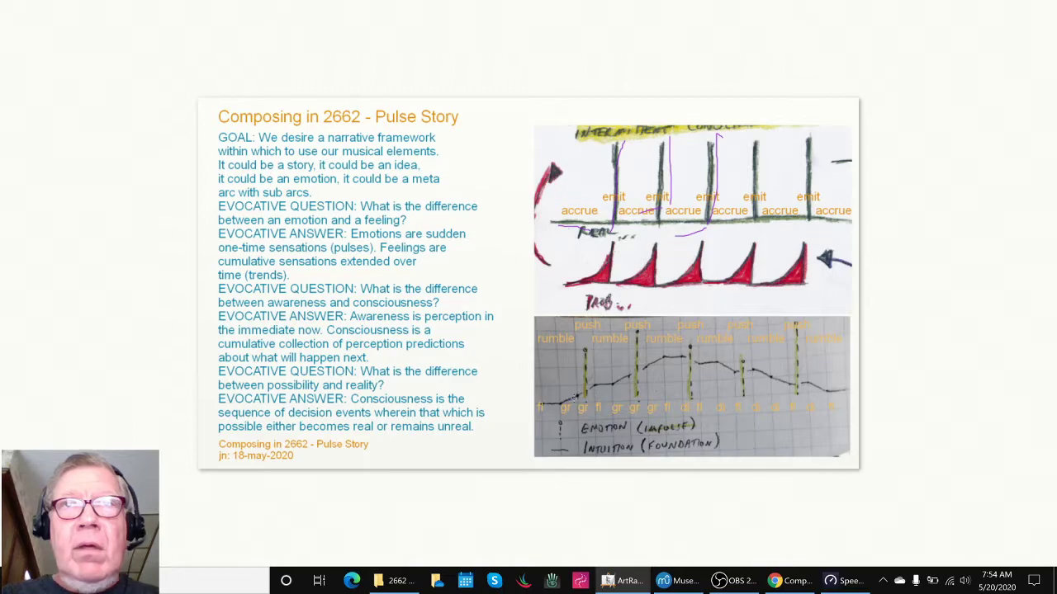
mouse_move(576, 399)
left_mouse_down()
mouse_move(657, 369)
mouse_move(748, 367)
mouse_move(828, 400)
left_mouse_up()
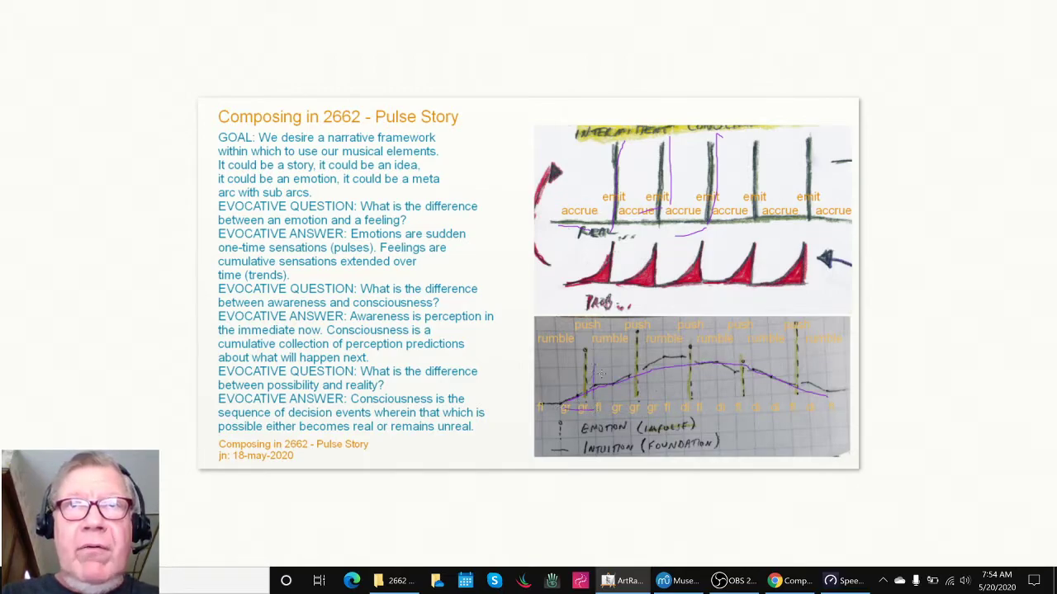
left_click_drag(637, 394, 649, 355)
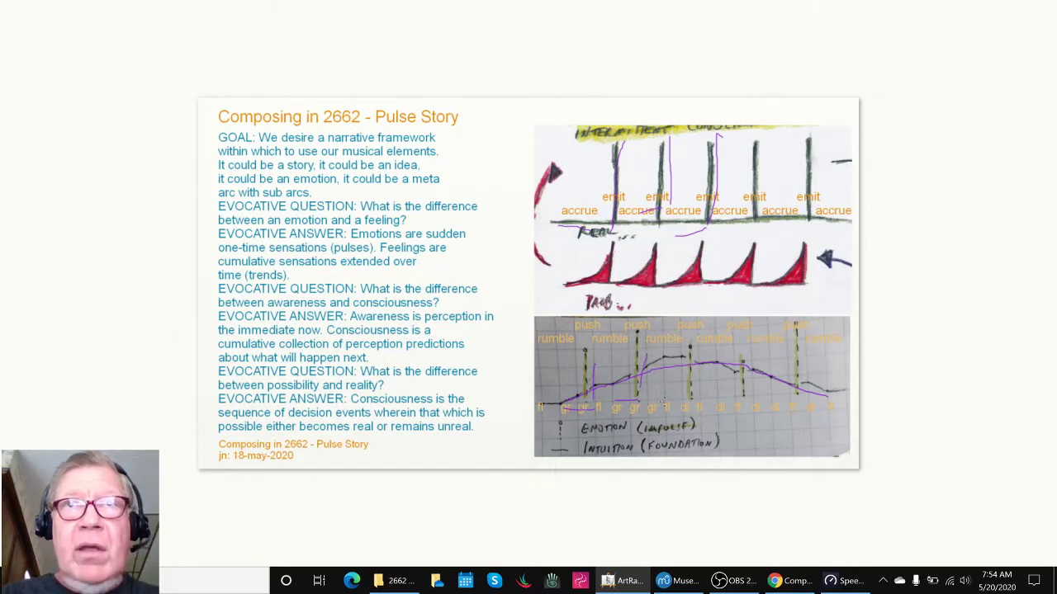
left_click_drag(683, 403, 704, 312)
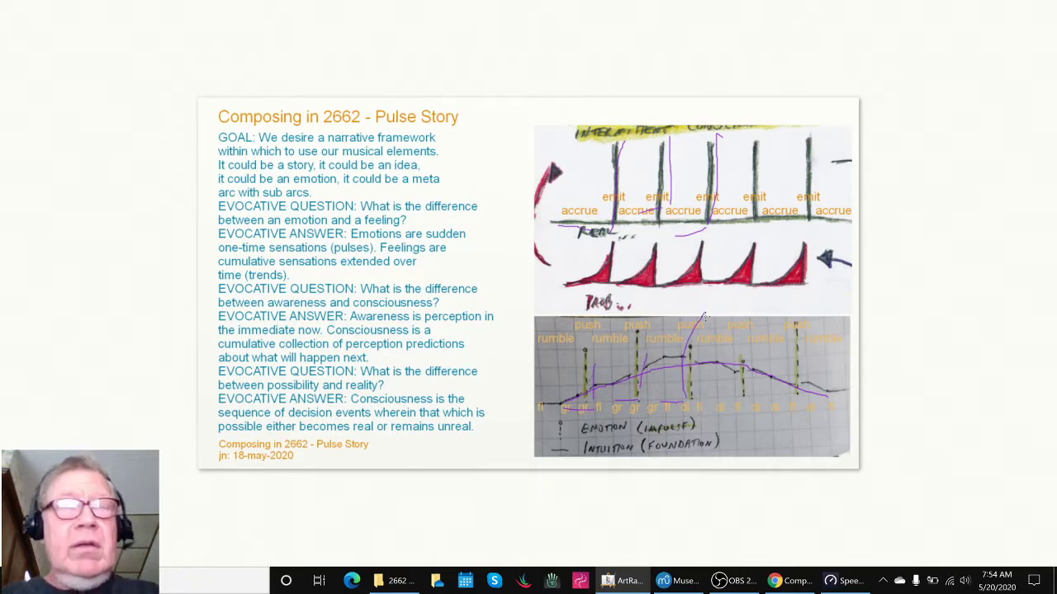
key("alt+Tab")
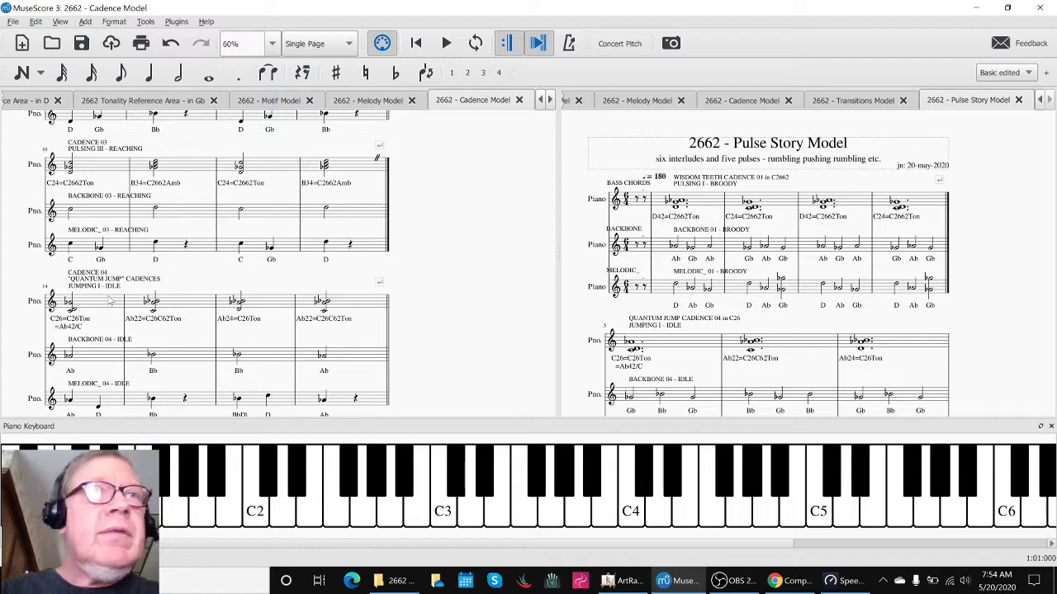
left_click(104, 306)
key("space")
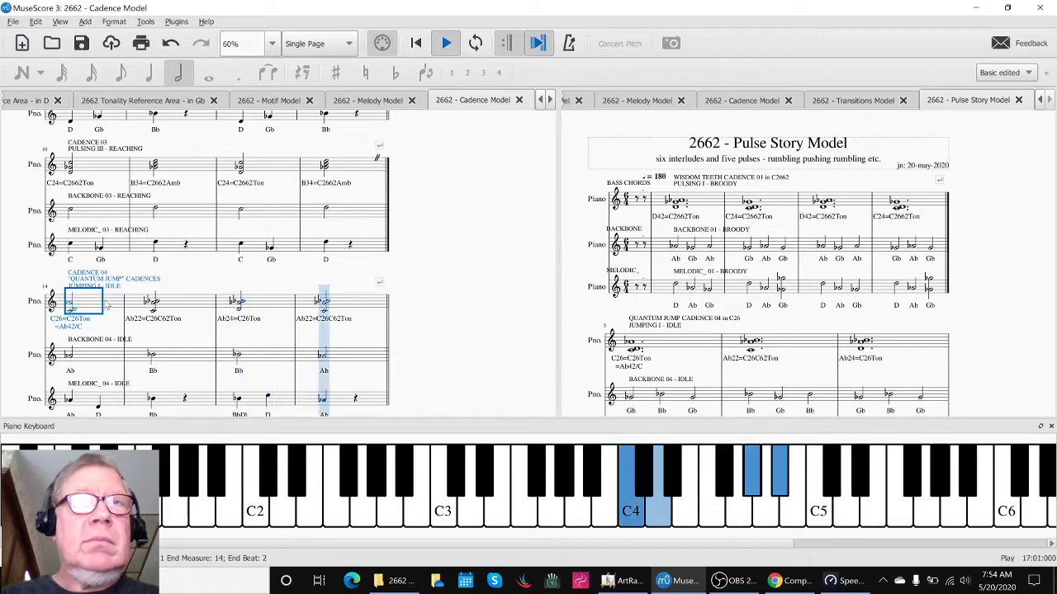
key("space")
left_click(694, 348)
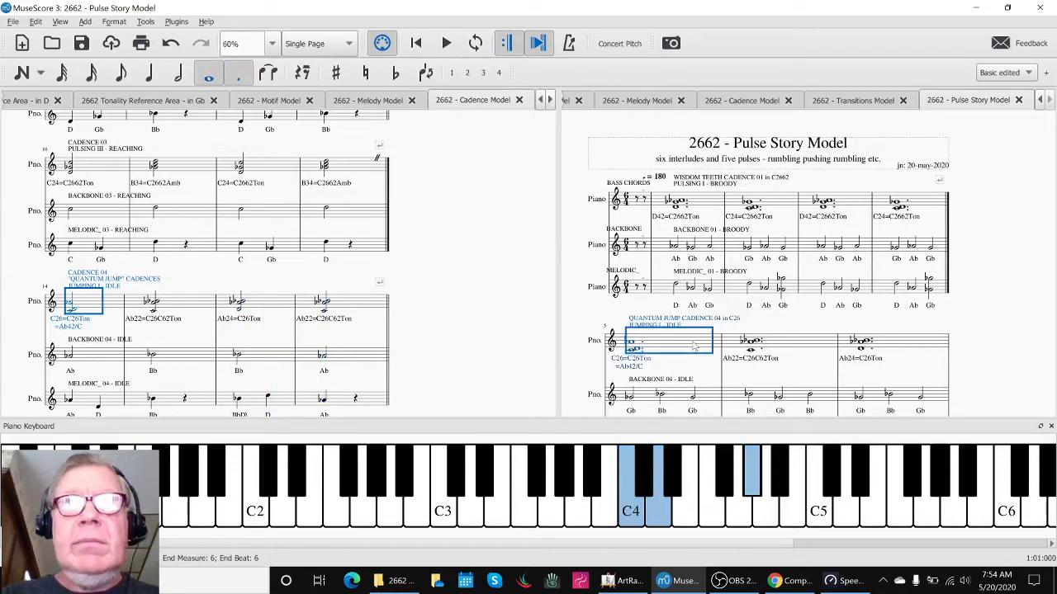
key("space")
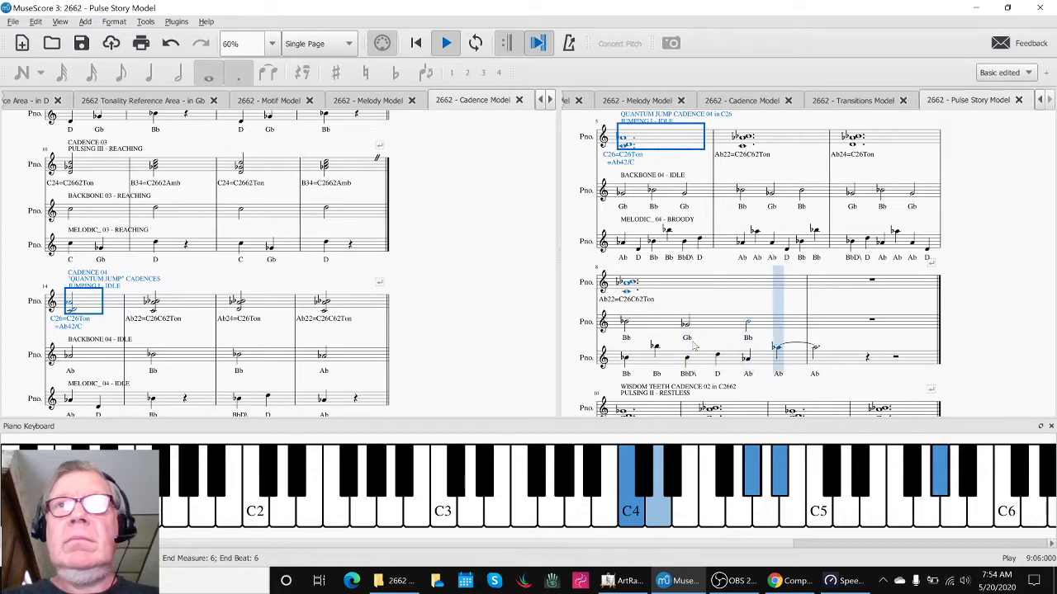
key("space")
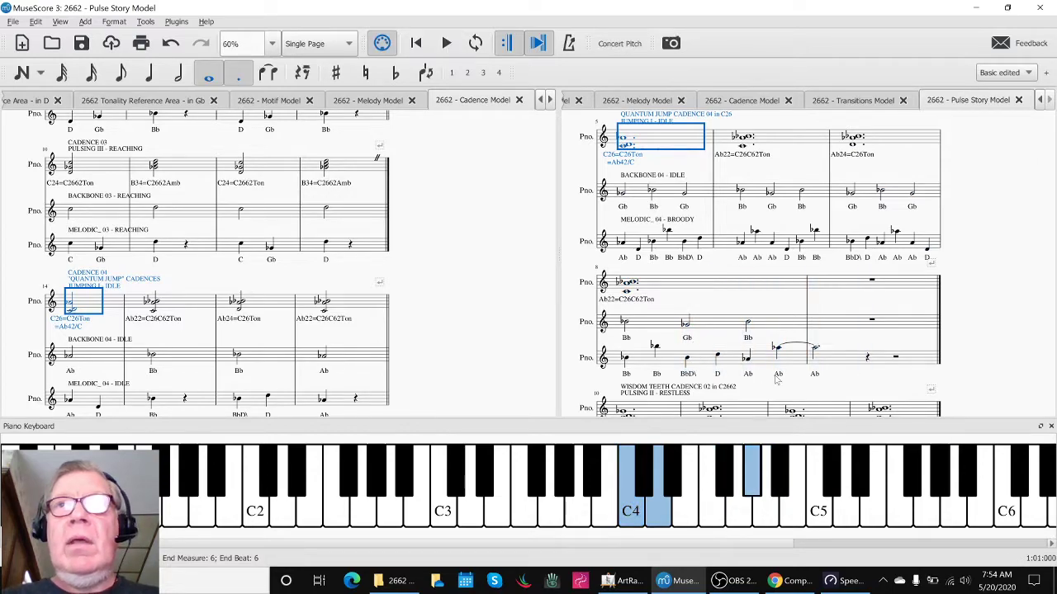
left_click(835, 327)
scroll(835, 330, "down", 3)
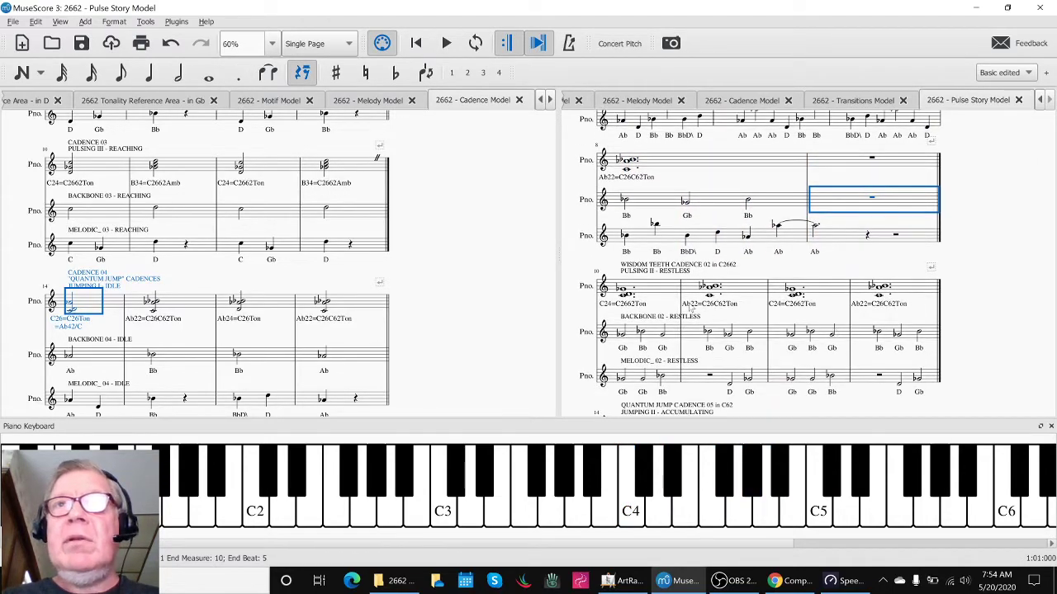
left_click(499, 261)
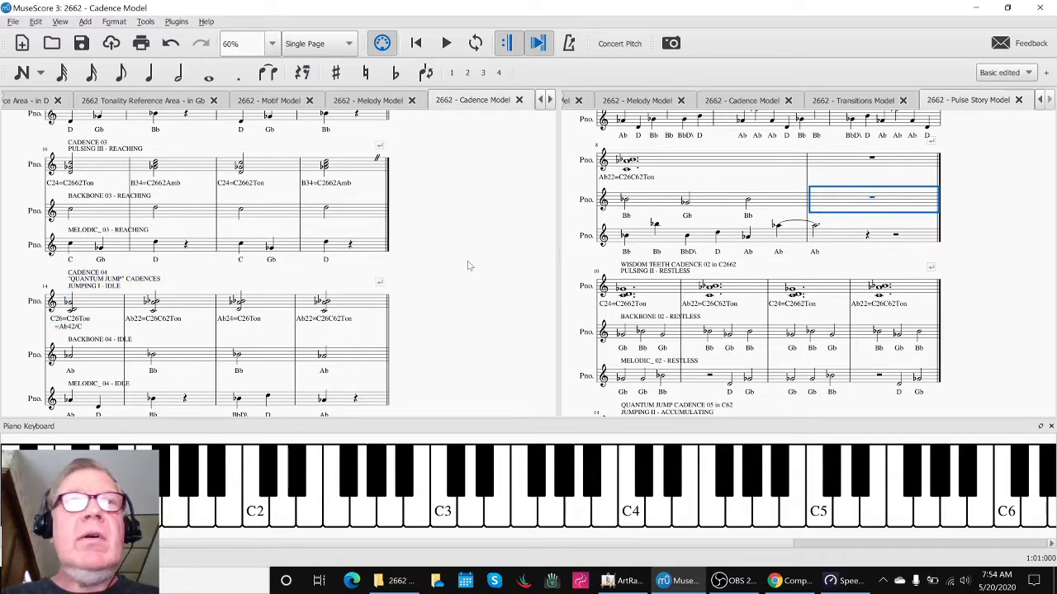
scroll(468, 265, "up", 5)
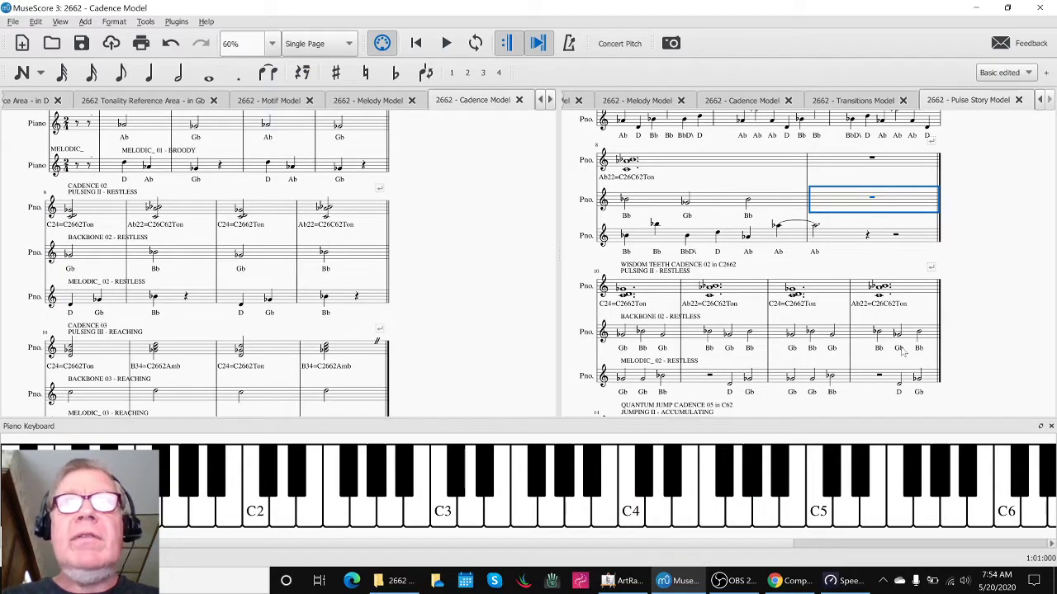
scroll(963, 326, "up", 10)
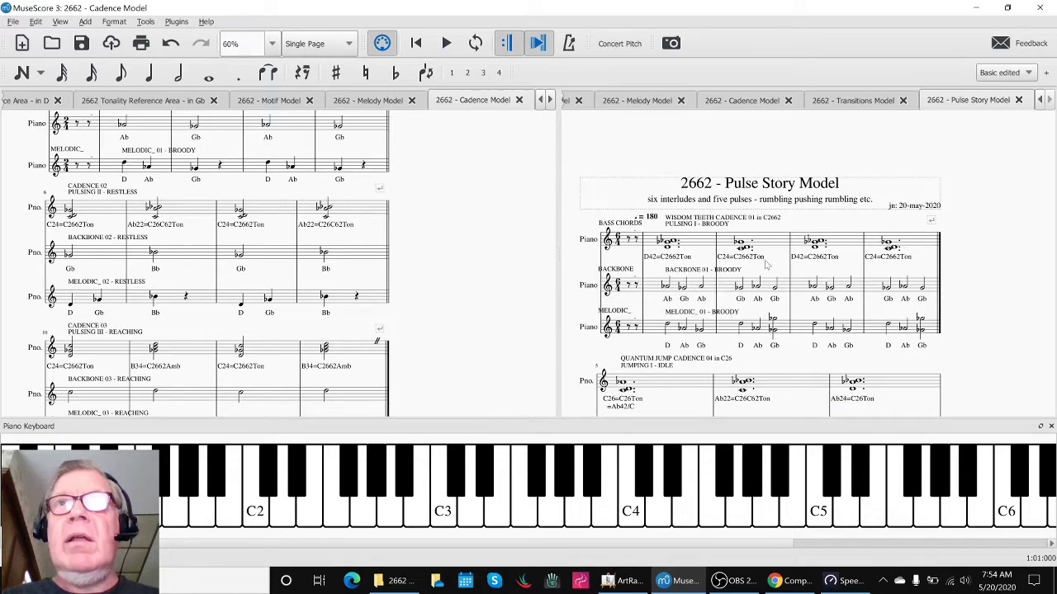
- Play the Pulse Story Model from its opening, stop it, and bring OBS forward
left_click(696, 248)
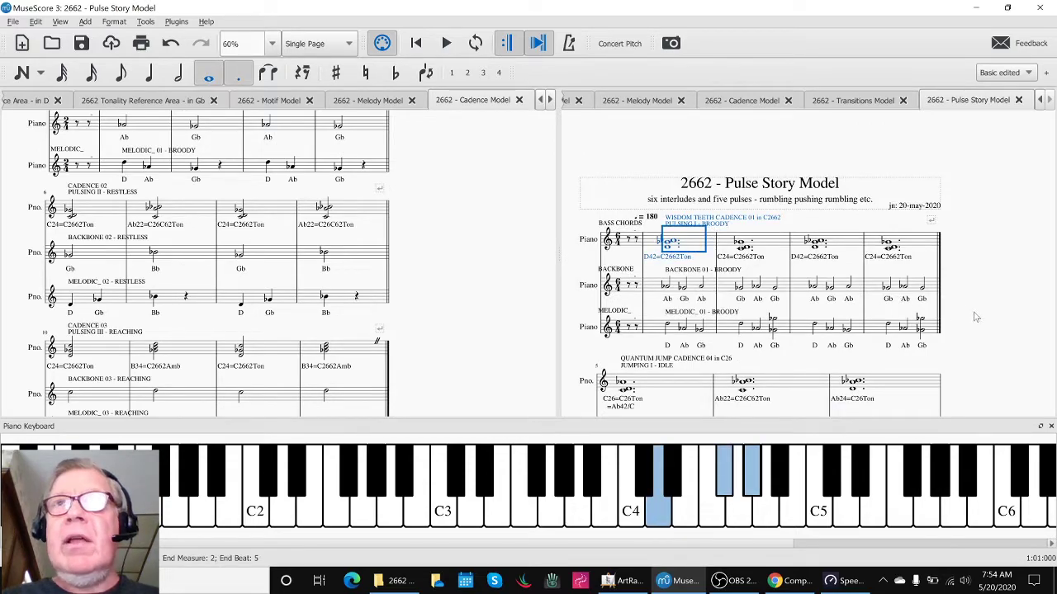
key("Escape")
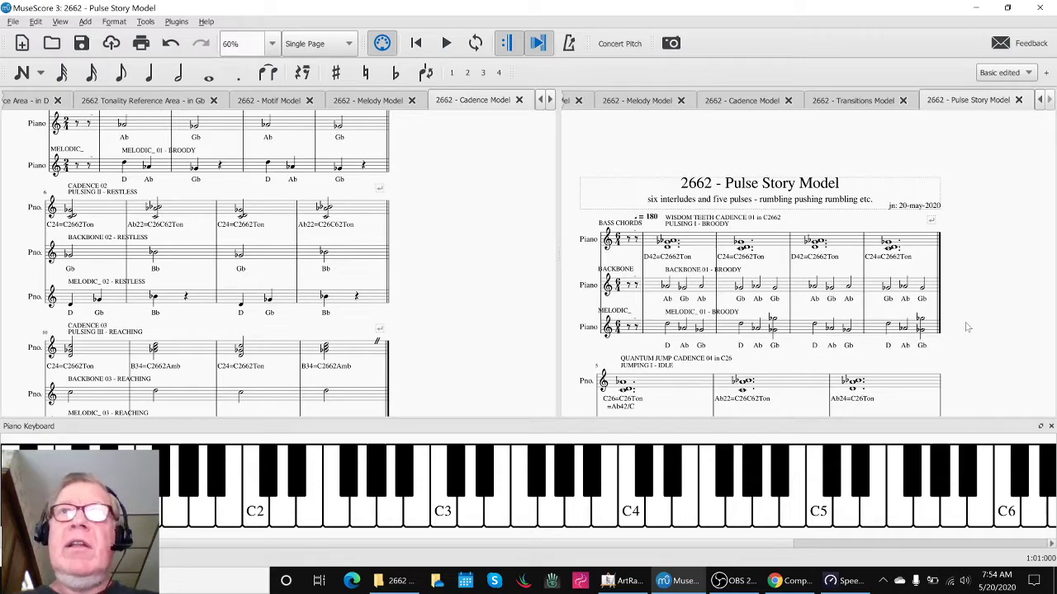
key("space")
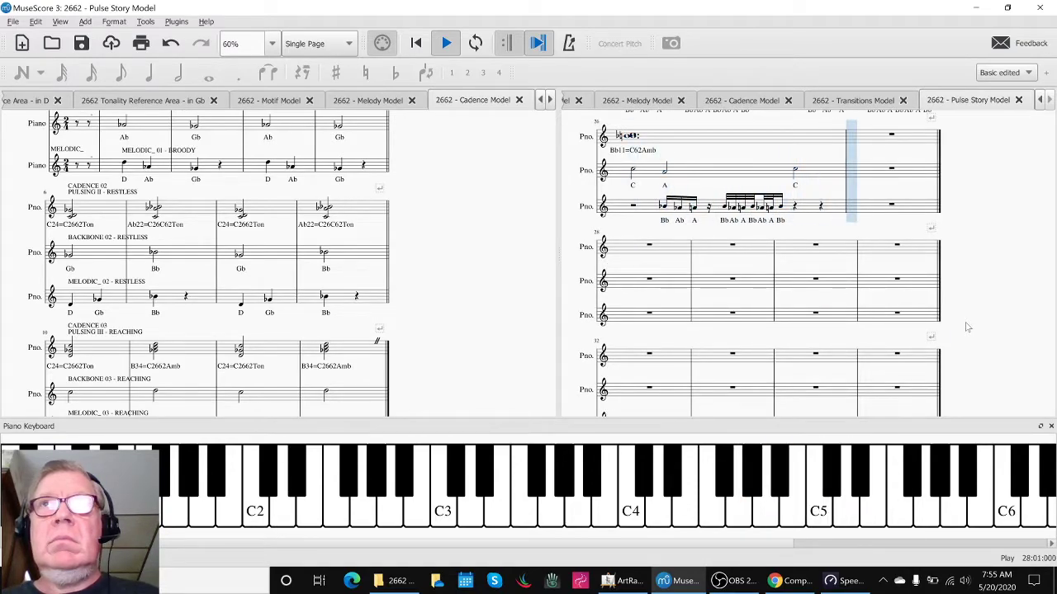
key("space")
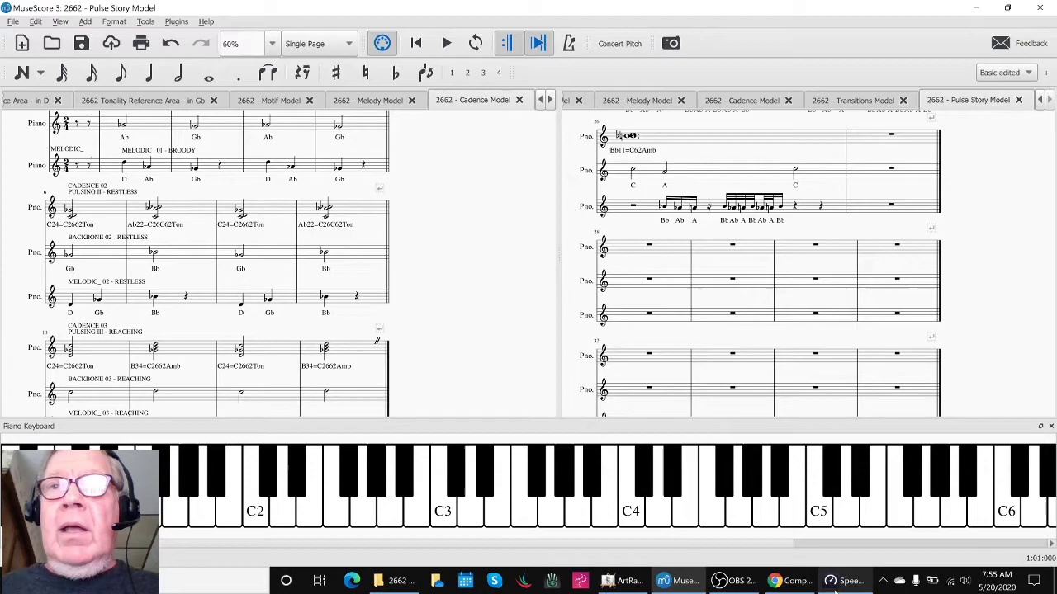
left_click(737, 581)
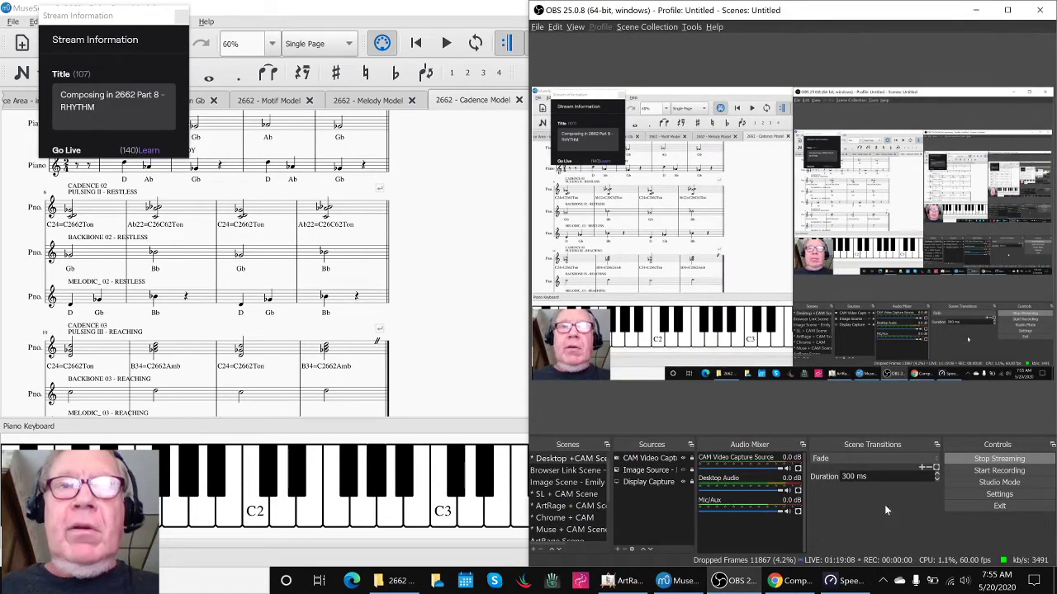